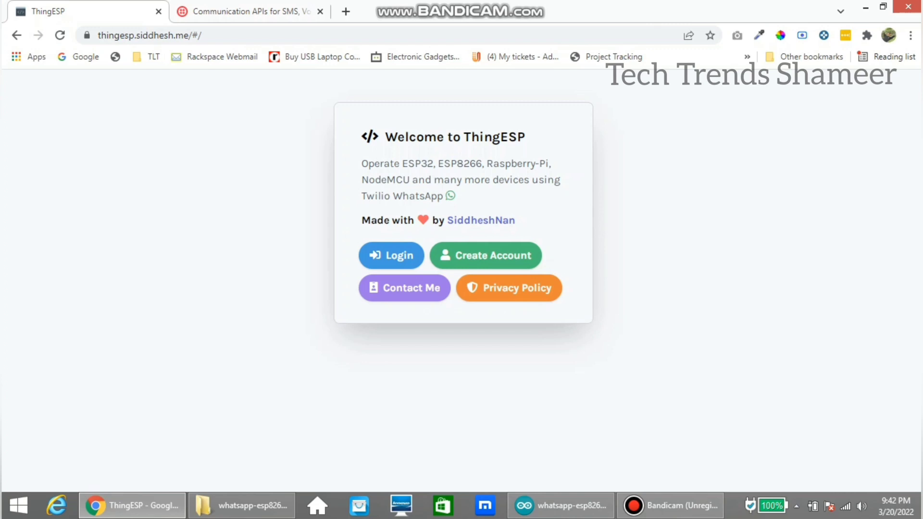
Log in to the ThingESP account.
click(391, 255)
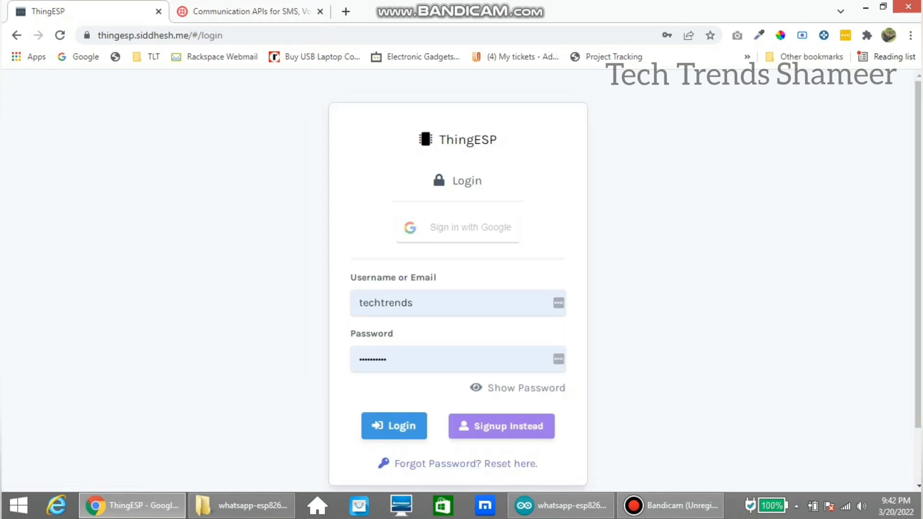
scroll(462, 280, down, 1)
click(393, 362)
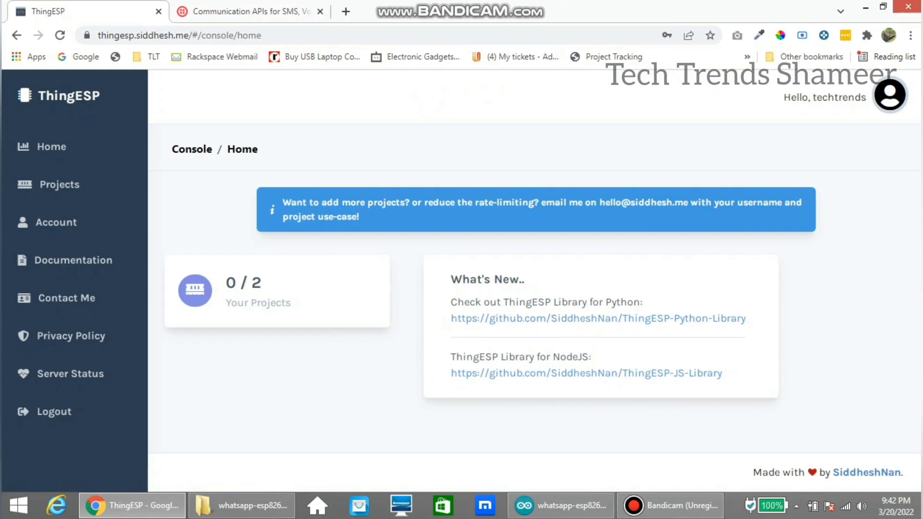
Start a new project named TemperatureHumid with the suggested device credentials.
click(60, 185)
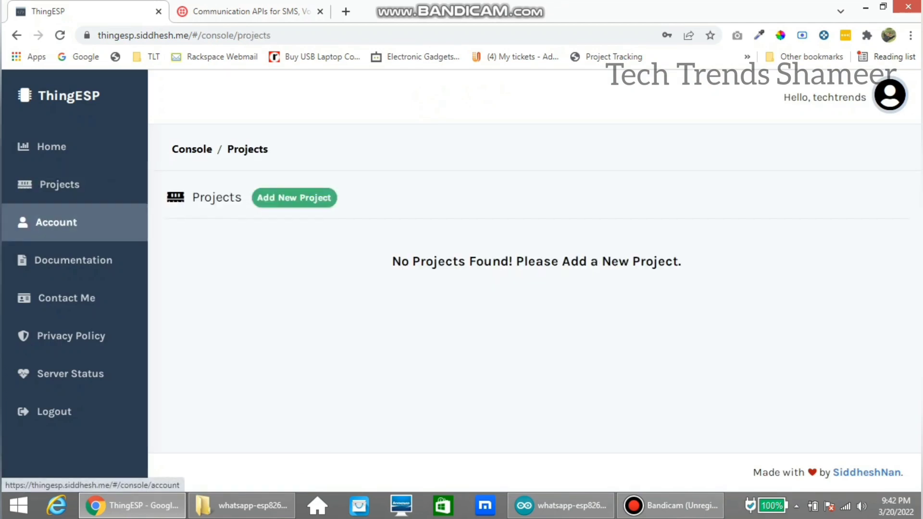
click(295, 197)
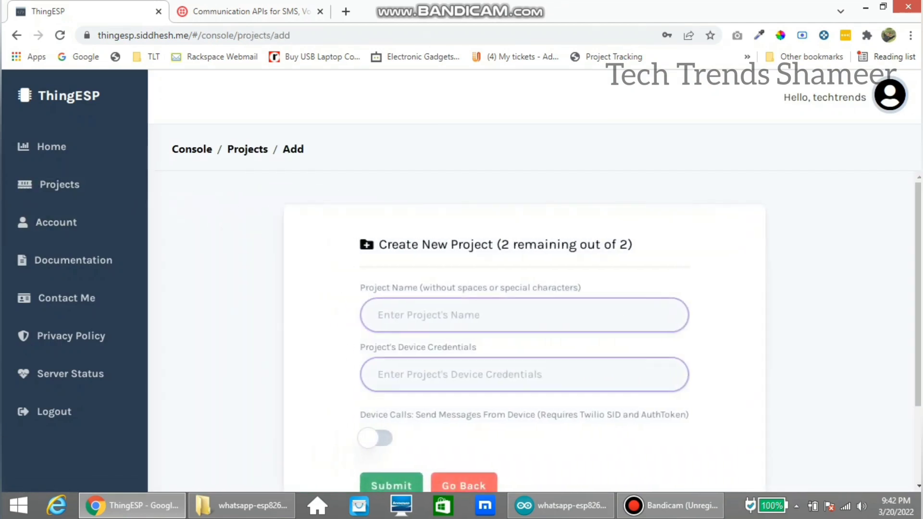
scroll(294, 197, down, 3)
click(394, 418)
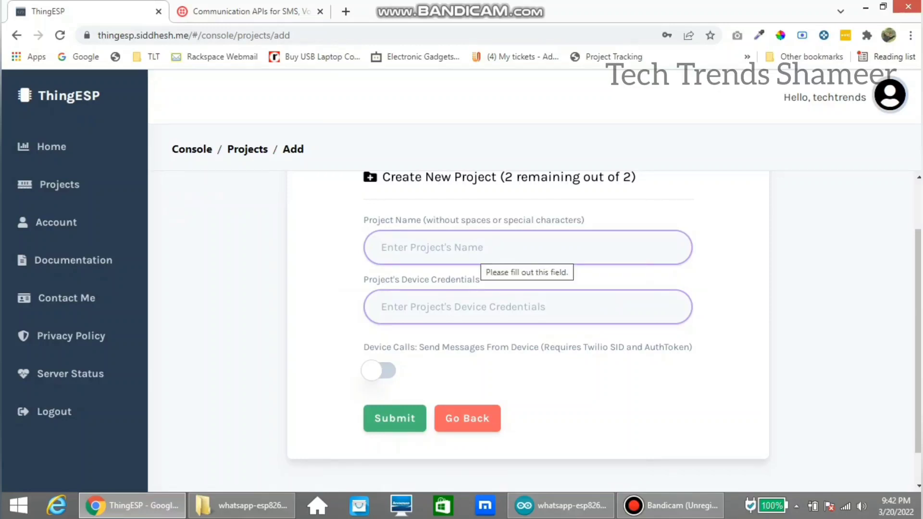
click(433, 247)
text(T)
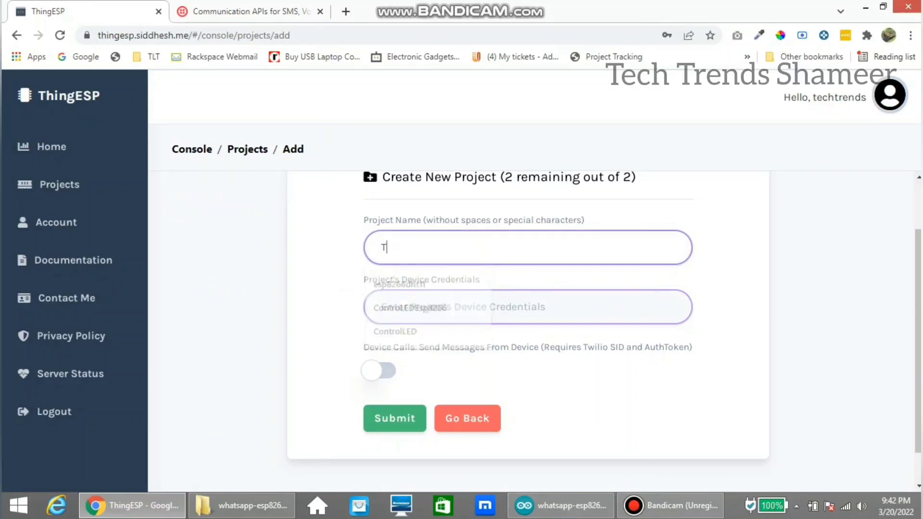
text(emperatureHumid)
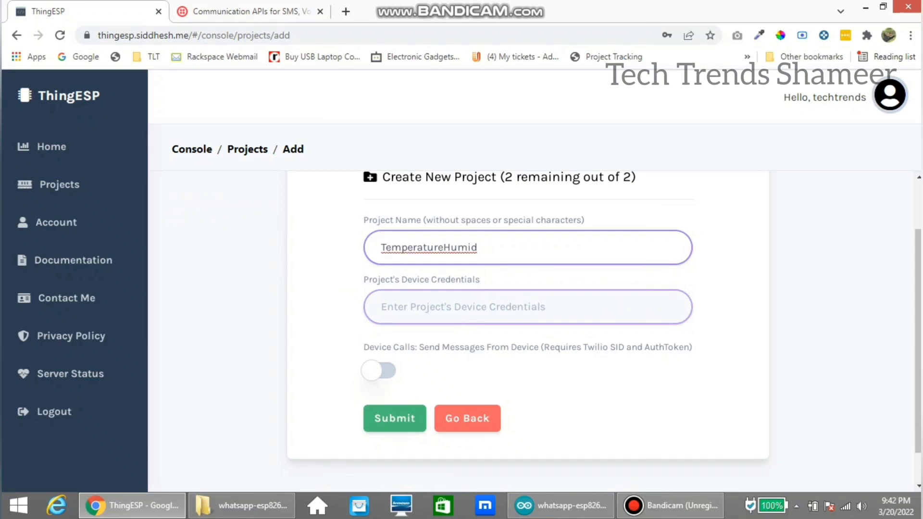
click(433, 307)
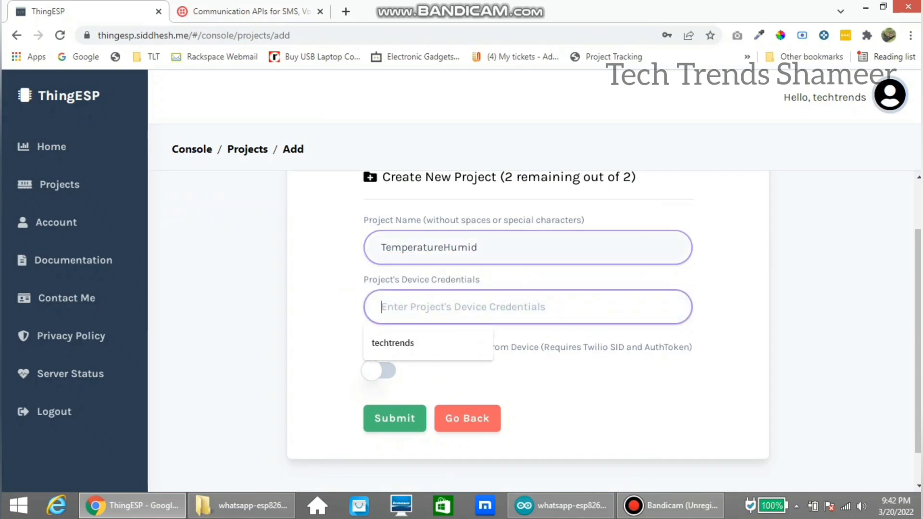
key(Down)
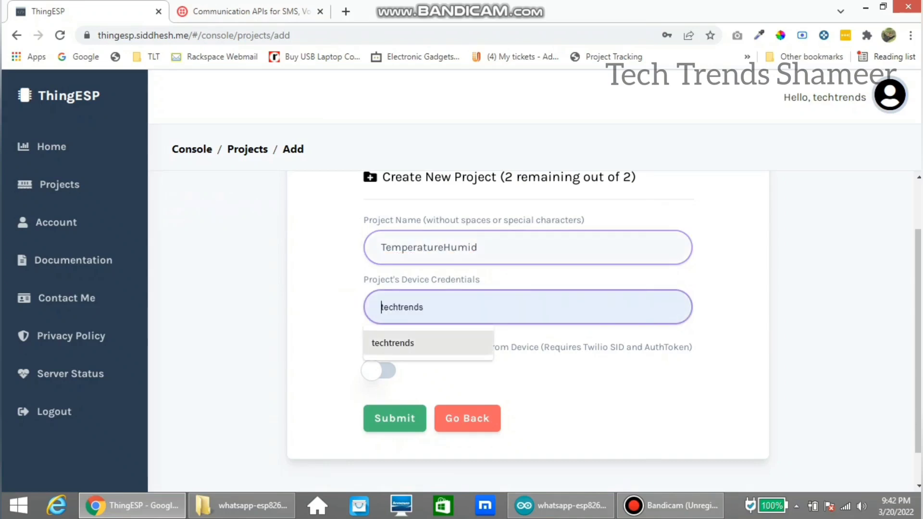
key(Return)
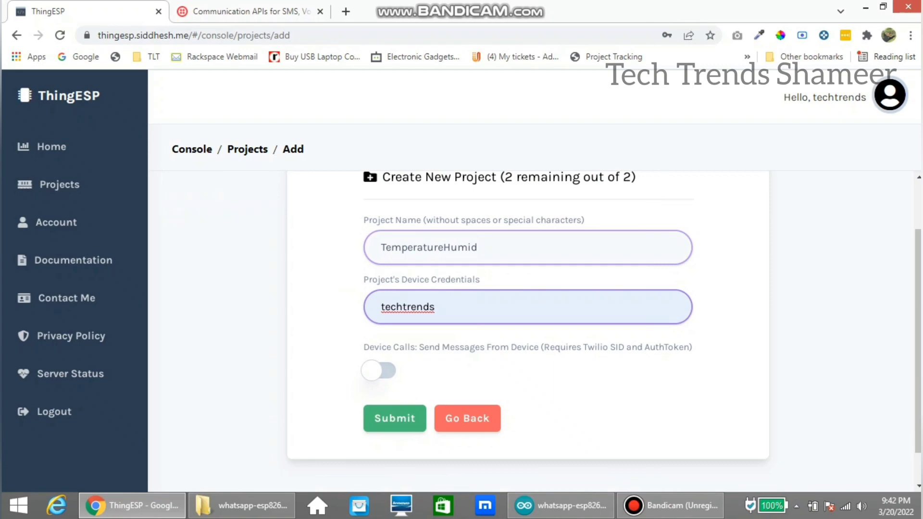
Copy the project name, submit the TemperatureHumid project and dismiss the success message.
click(478, 247)
key(ctrl+a)
key(ctrl+c)
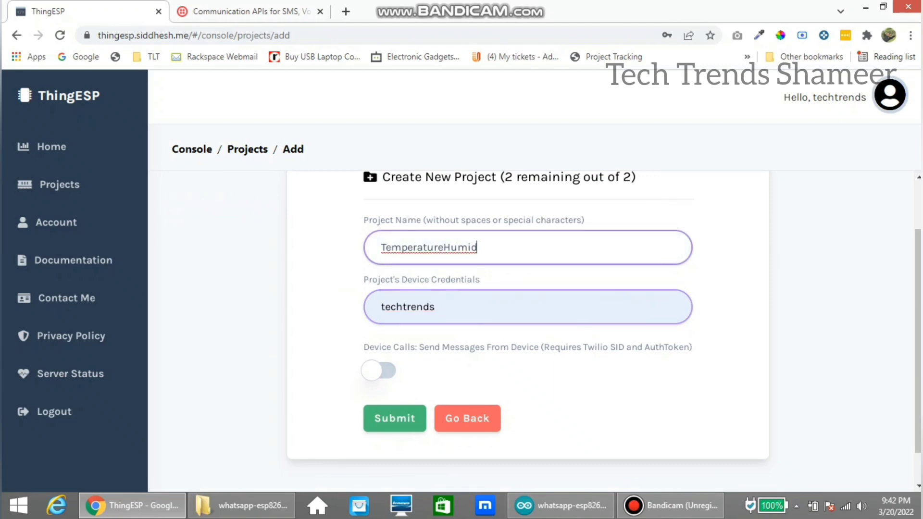
click(395, 419)
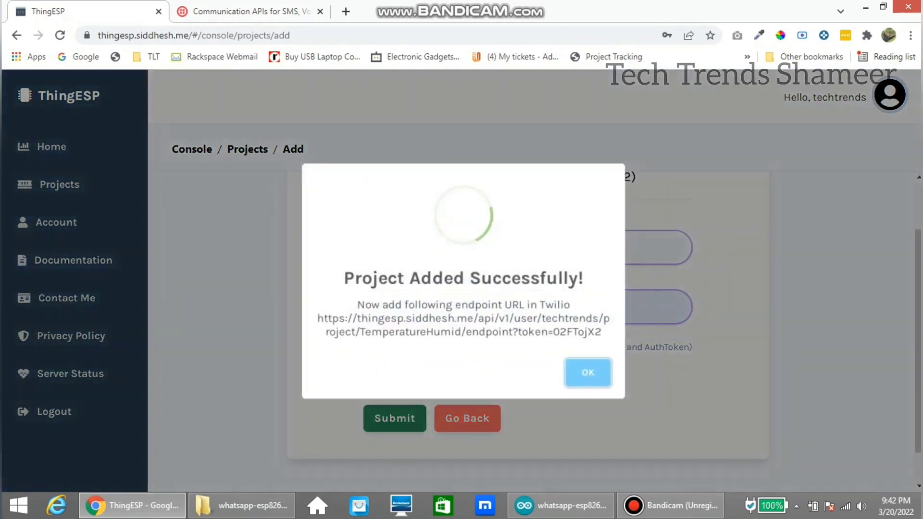
key(Return)
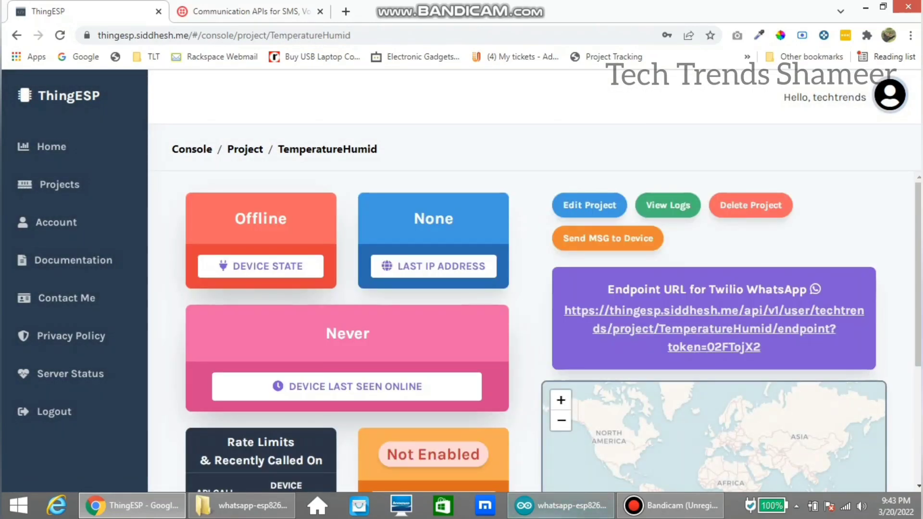
key(alt+Tab)
Paste TemperatureHumid into line 9's empty project-name quotes and save the sketch.
click(207, 179)
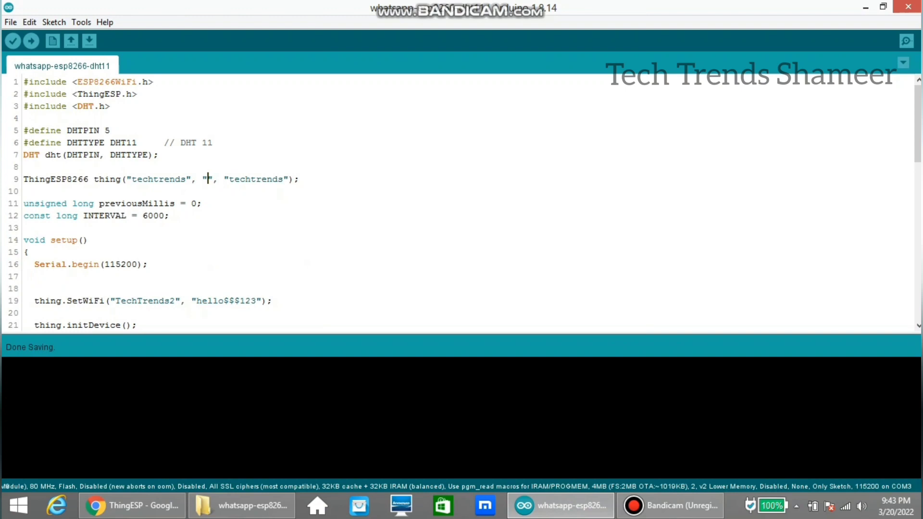
key(ctrl+v)
key(ctrl+s)
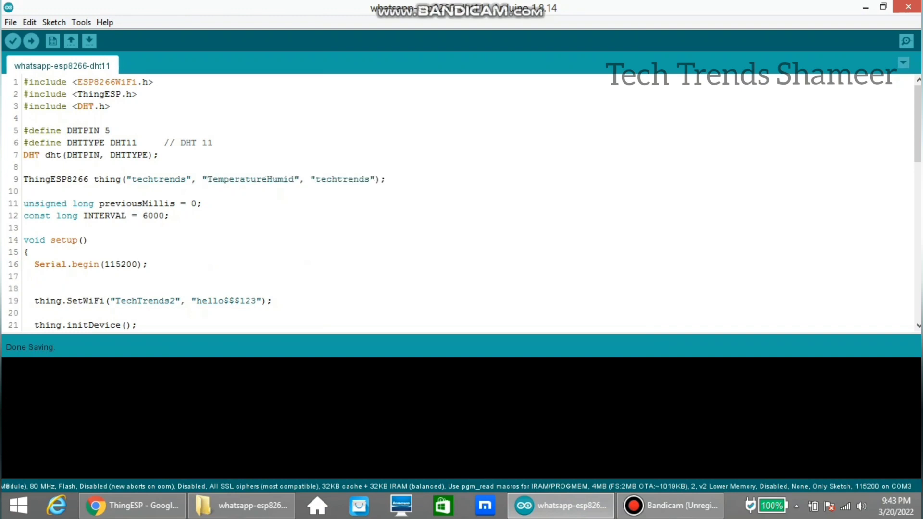
Review the username, device credentials and Wi-Fi settings, then go to the Twilio site.
double_click(159, 179)
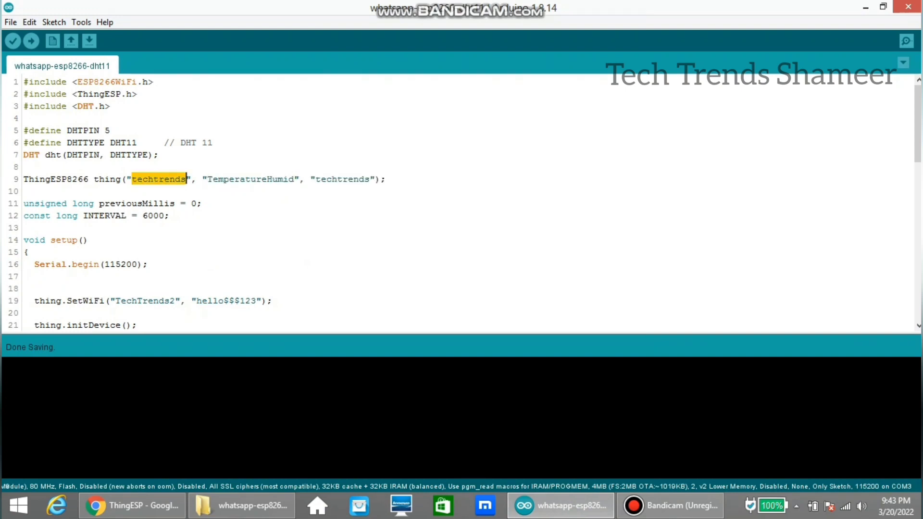
double_click(344, 179)
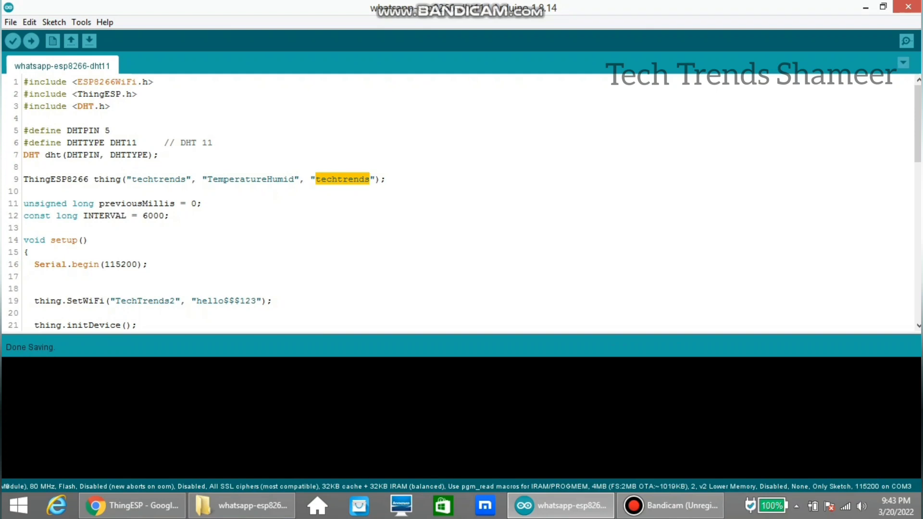
double_click(154, 301)
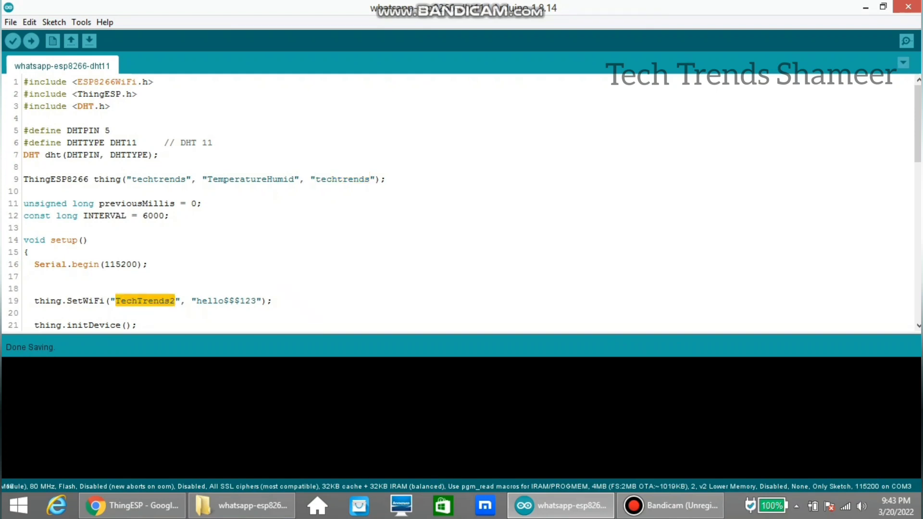
double_click(227, 300)
click(29, 252)
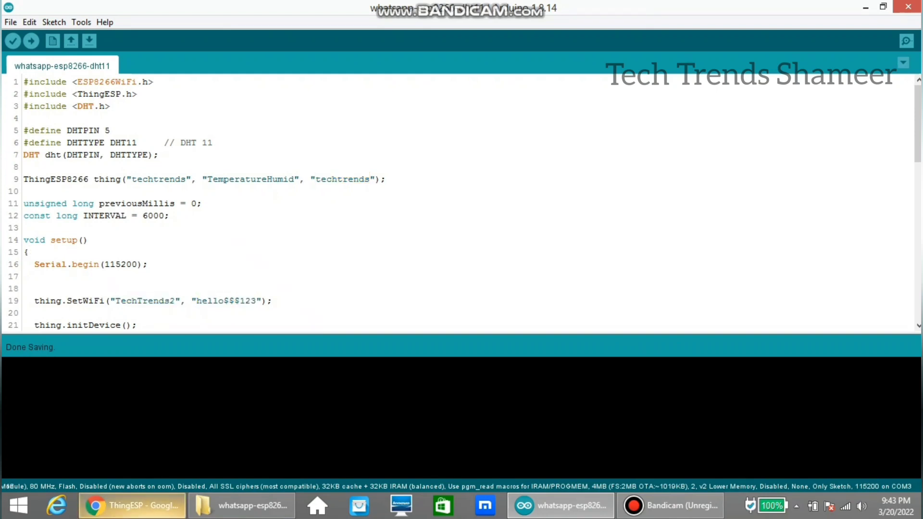
click(132, 505)
click(250, 11)
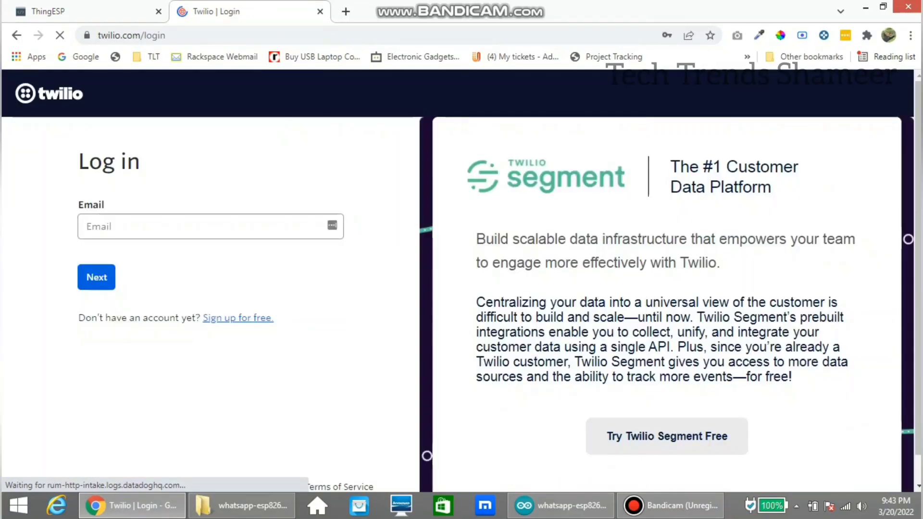
Sign in to Twilio with the account e-mail, saved password and SMS verification code.
key(Return)
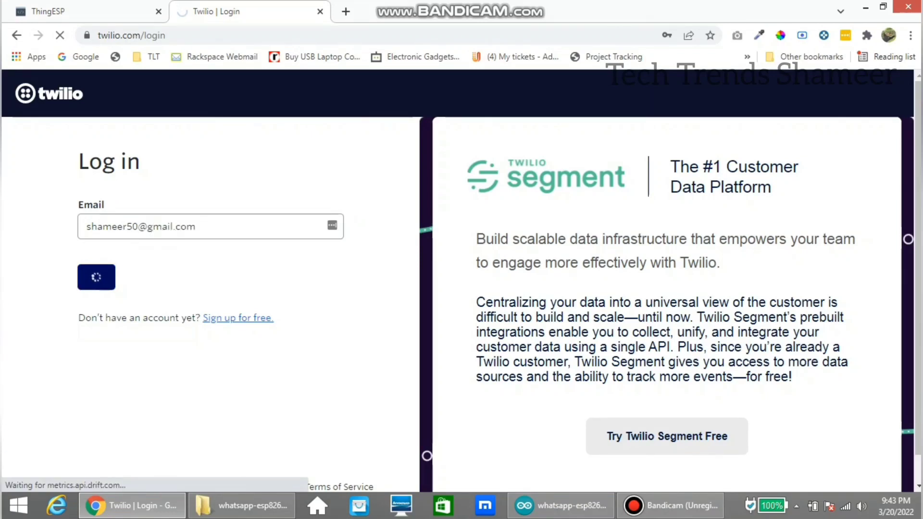
key(Down)
key(Return)
key(Return)
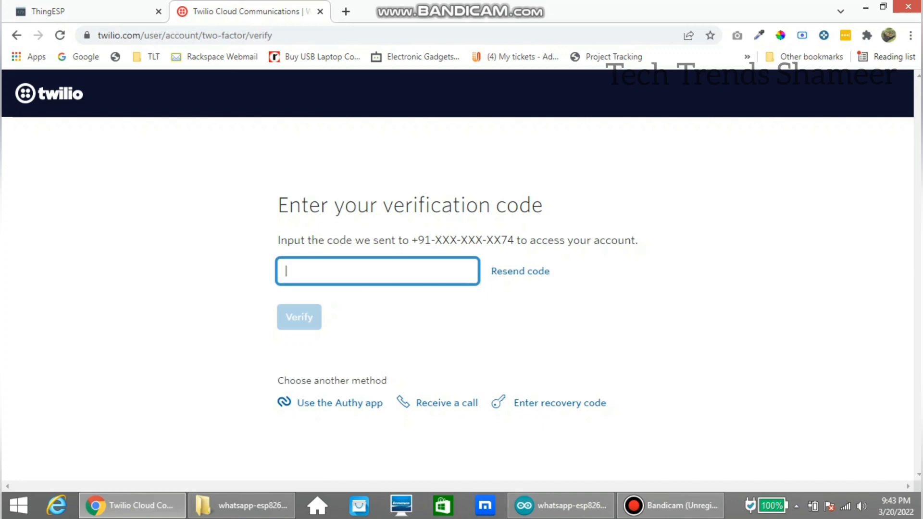
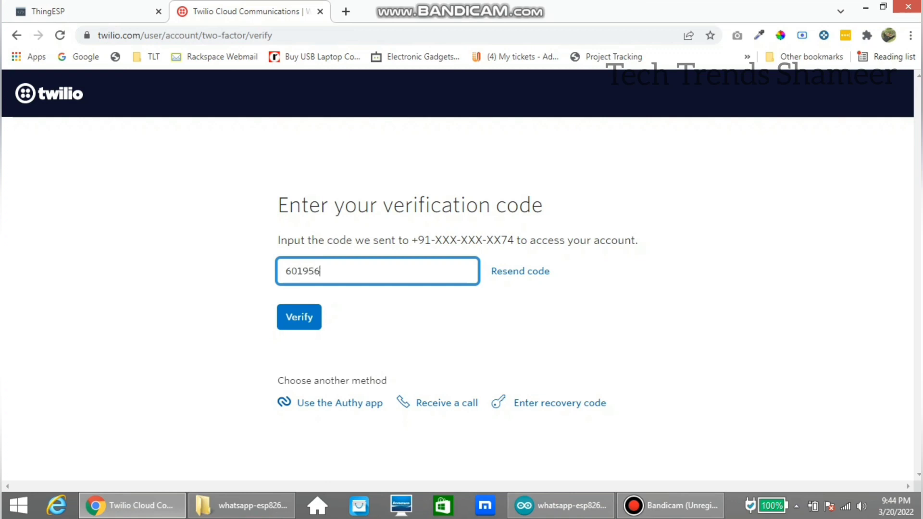
click(299, 316)
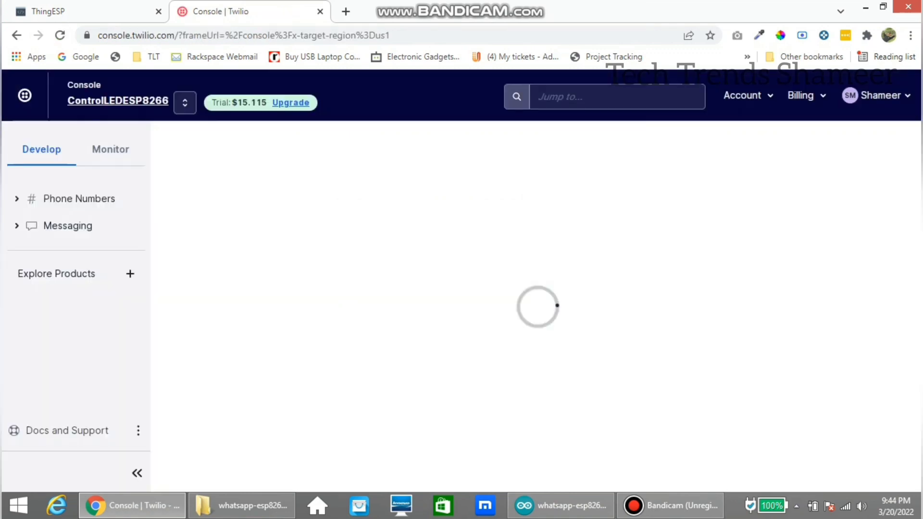
From View all accounts, create an account named TwilioWhatsappAPI and submit it for verification.
click(185, 102)
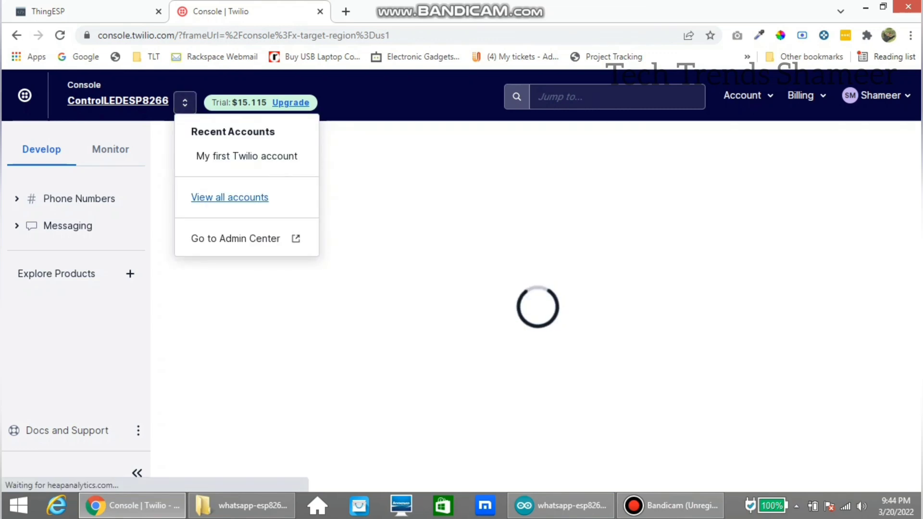
click(230, 198)
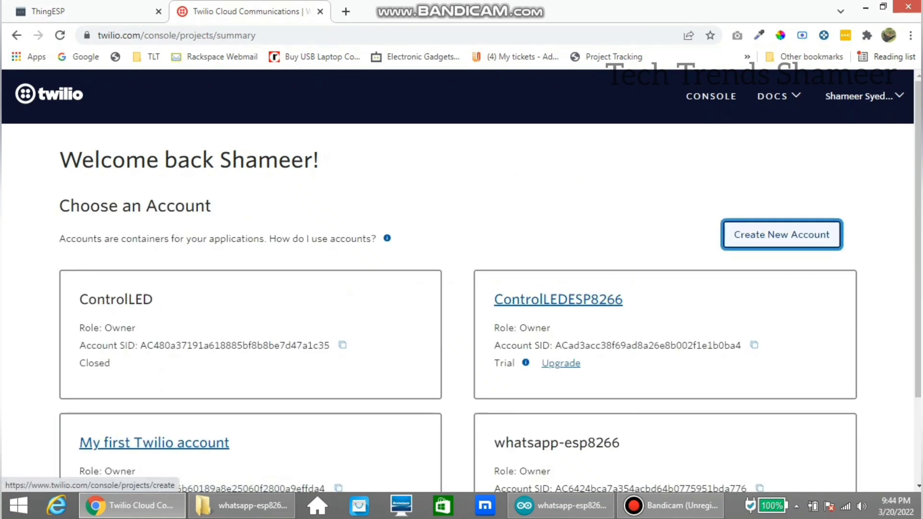
key(Return)
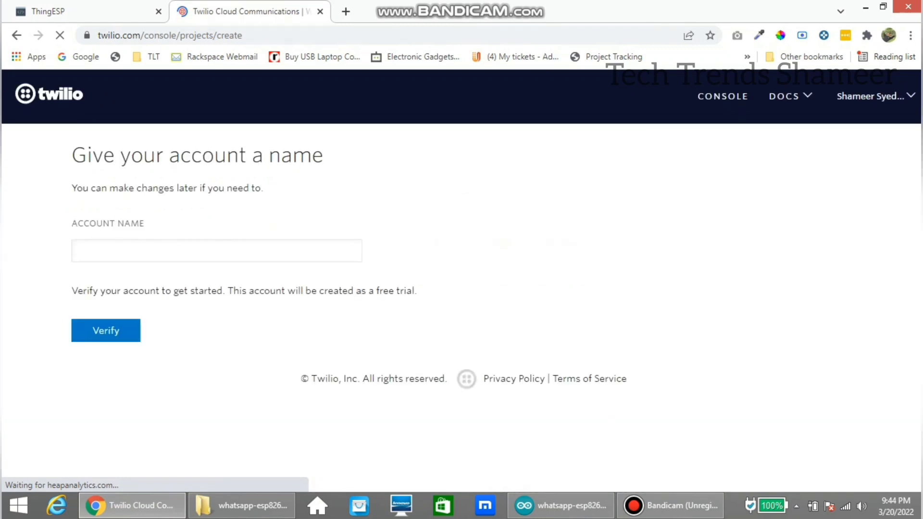
click(80, 250)
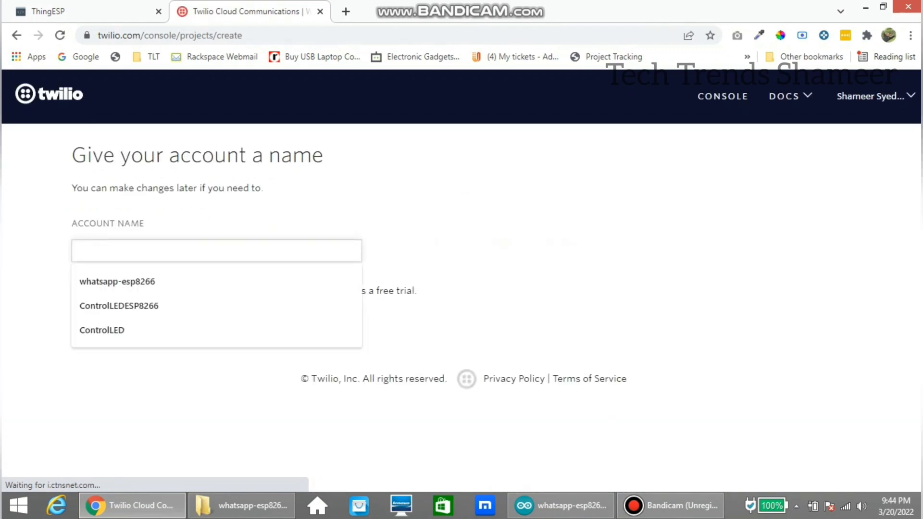
text(TwilioWhatsappAPI)
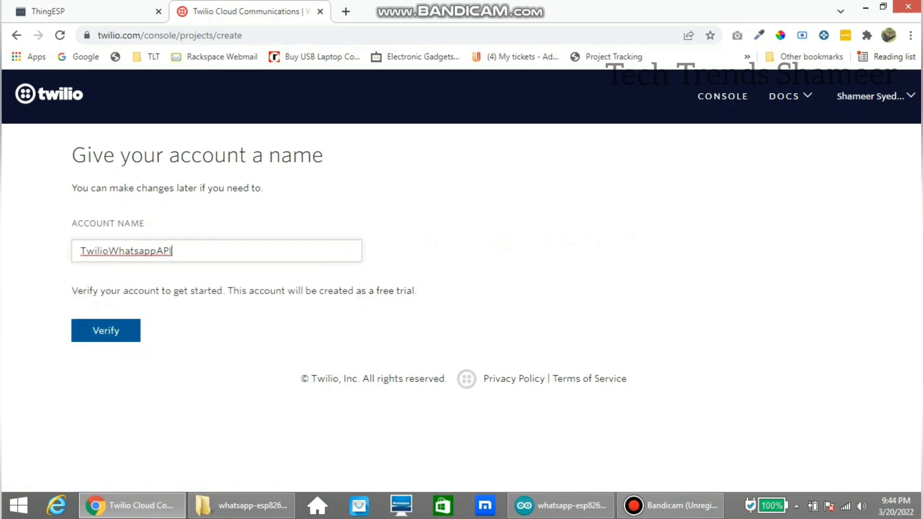
key(Return)
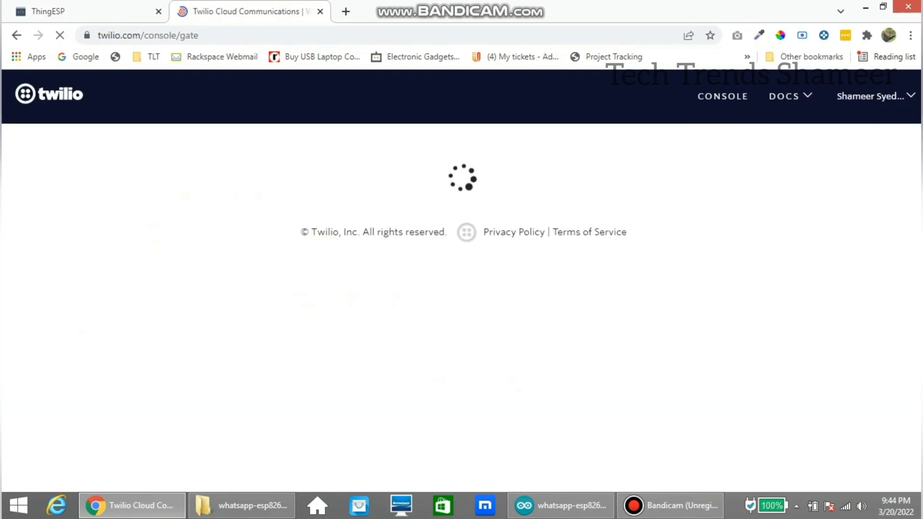
Verify the suggested phone number with the SMS code sent to it.
click(359, 284)
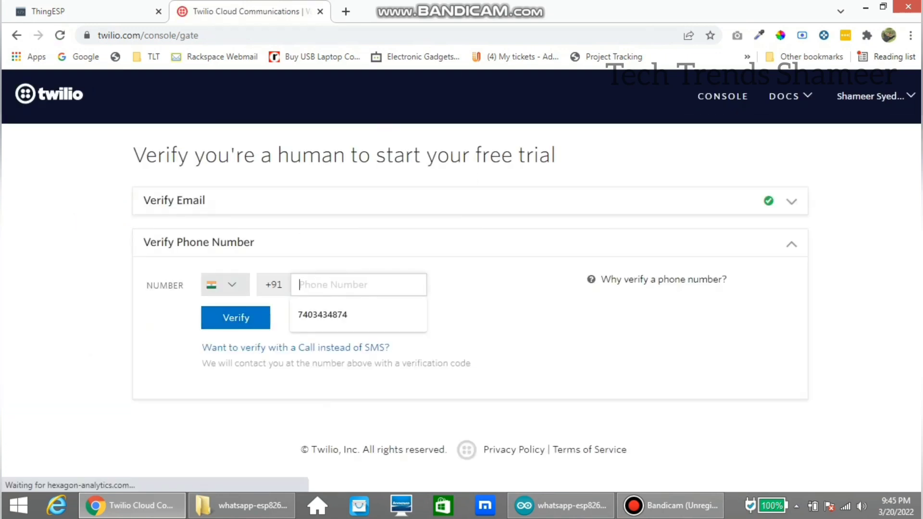
key(Down)
key(Return)
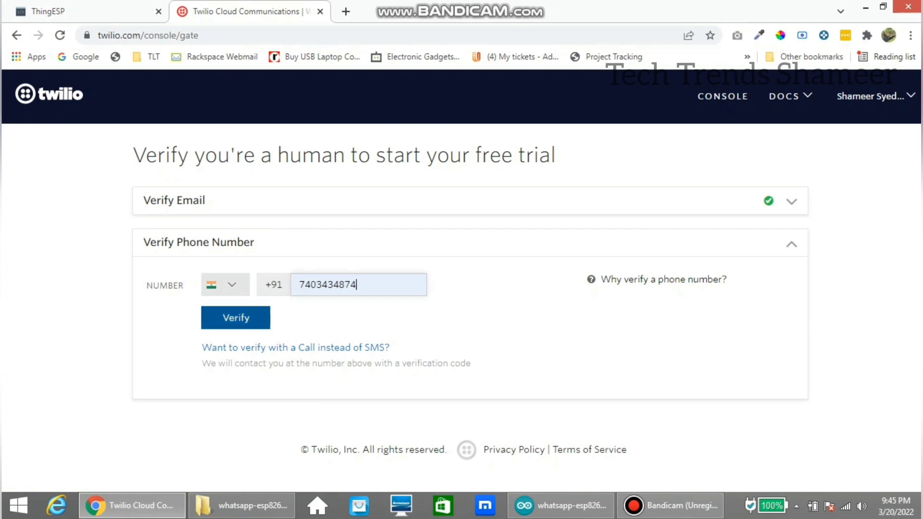
key(Return)
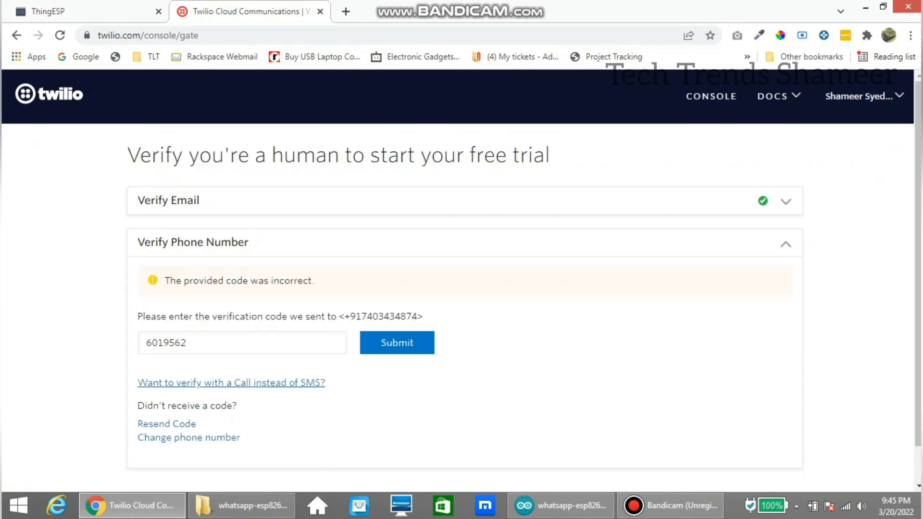
double_click(163, 342)
key(Return)
scroll(462, 289, down, 8)
scroll(462, 289, up, 3)
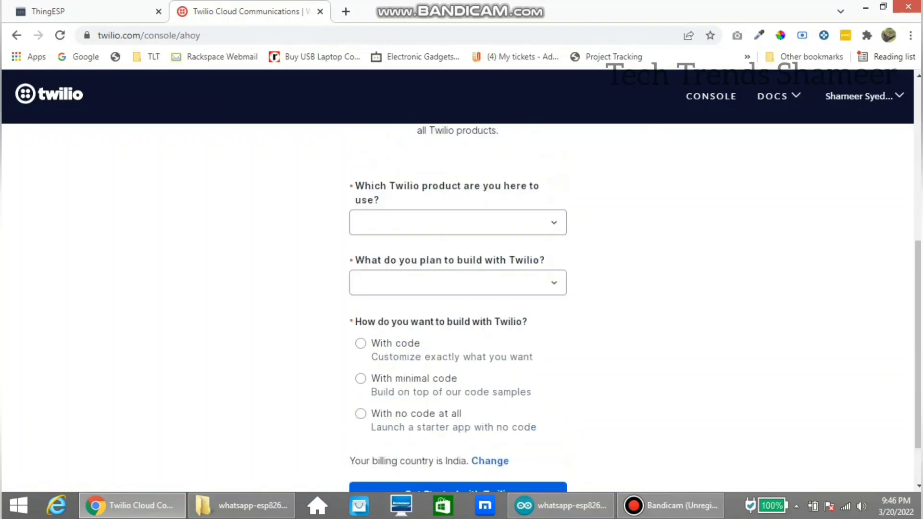
Answer the survey with WhatsApp as the product and Other as what to build.
click(457, 293)
key(Down)
key(Down)
key(Down)
key(Down)
key(Down)
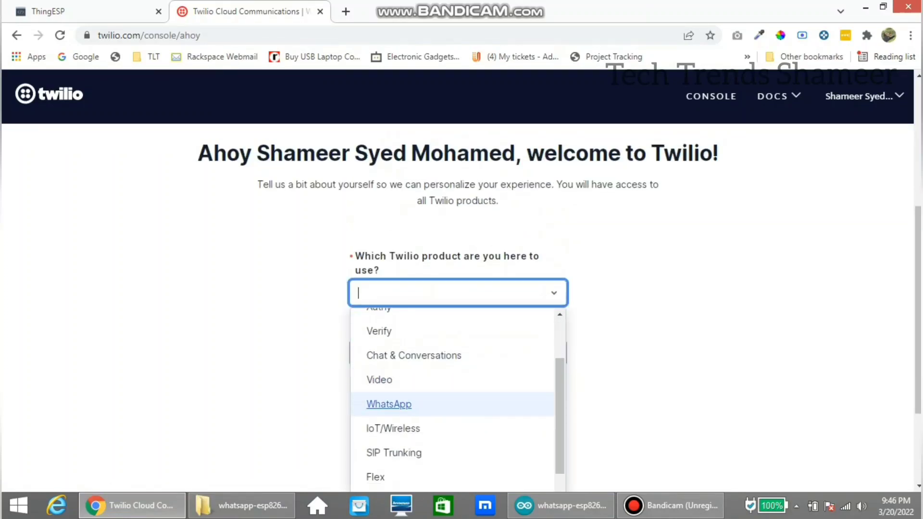
key(Return)
scroll(462, 308, down, 1)
click(457, 285)
scroll(457, 337, down, 1)
scroll(457, 385, up, 1)
scroll(457, 361, down, 1)
key(Down)
key(Down)
key(Down)
key(Down)
key(Down)
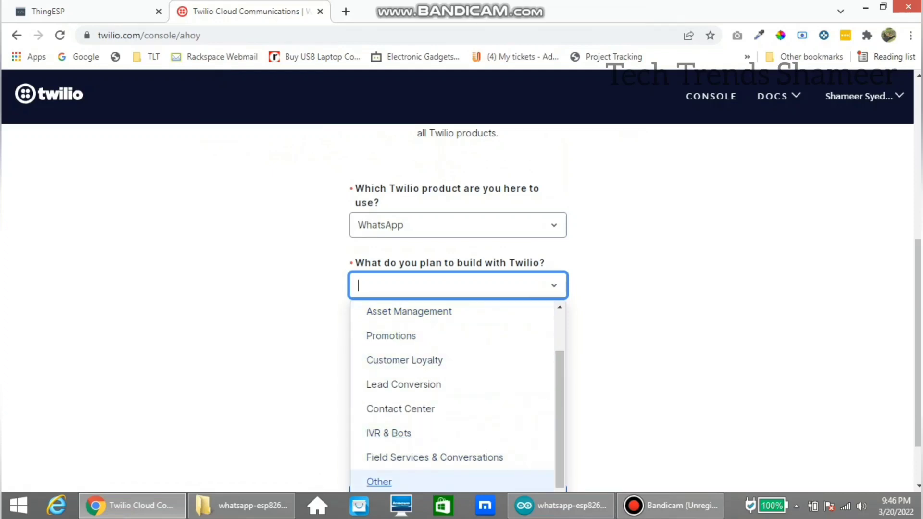
key(Return)
Choose 'With no code at all' and 'Something else', then finish the welcome survey.
scroll(462, 289, down, 1)
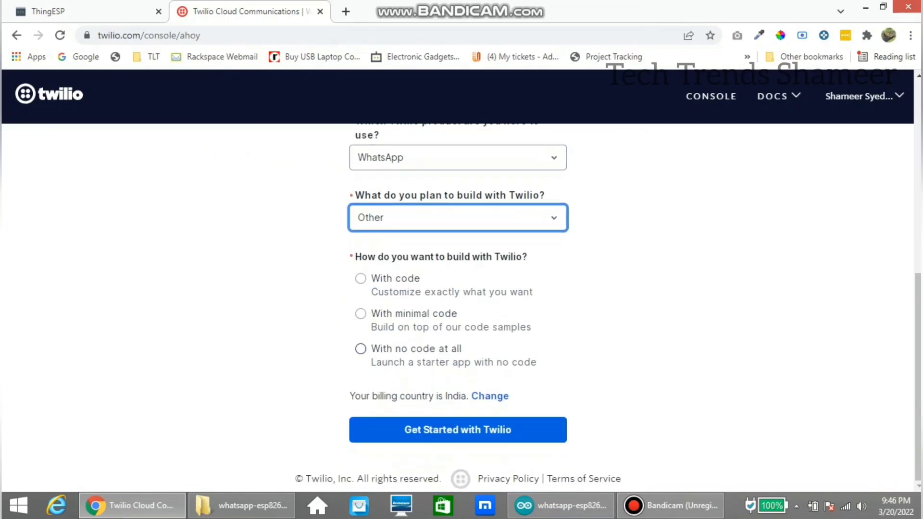
click(361, 349)
scroll(457, 337, down, 1)
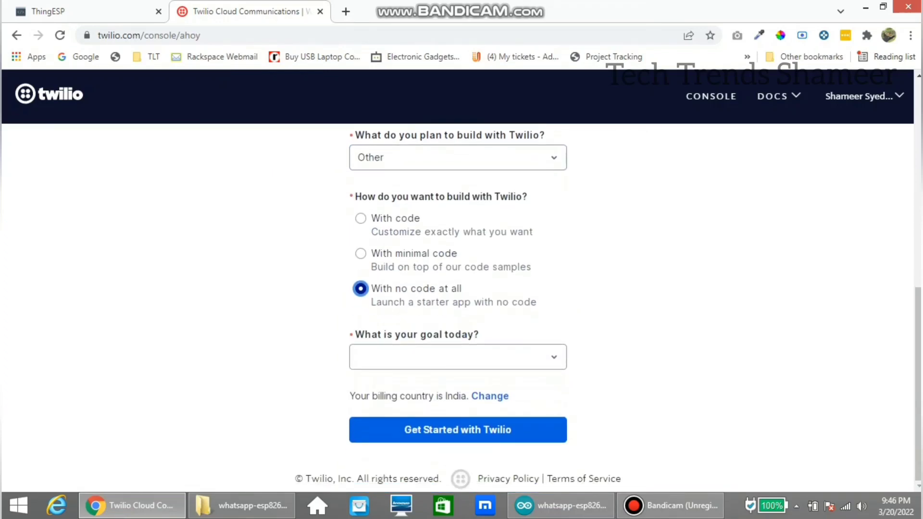
click(458, 357)
scroll(461, 308, down, 1)
key(Down)
key(Down)
key(Down)
key(Down)
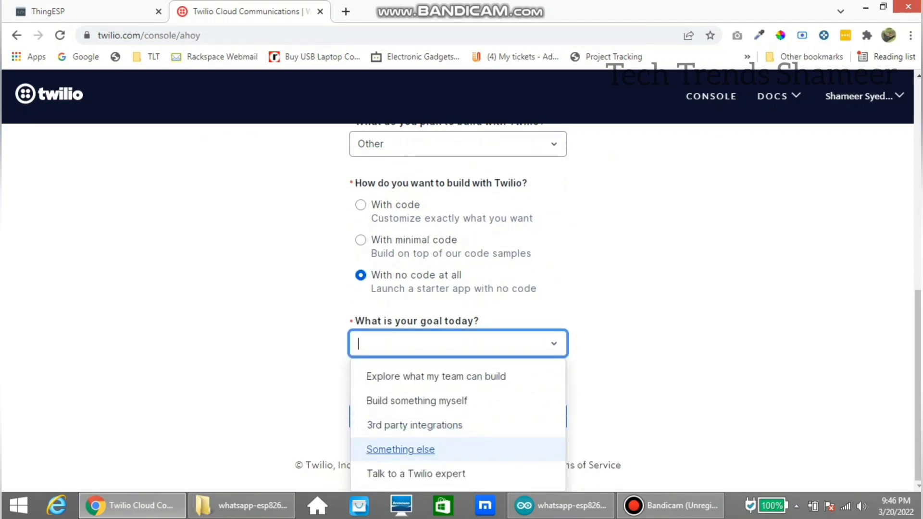
key(Return)
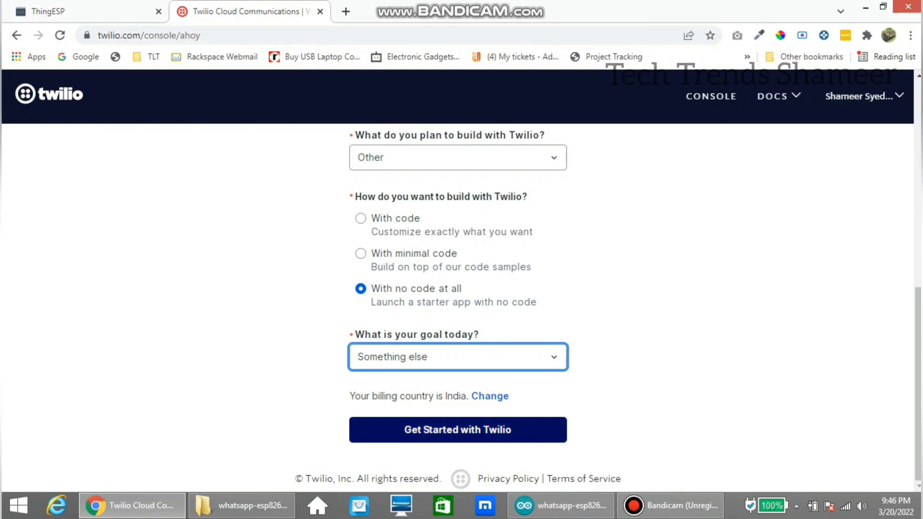
click(458, 430)
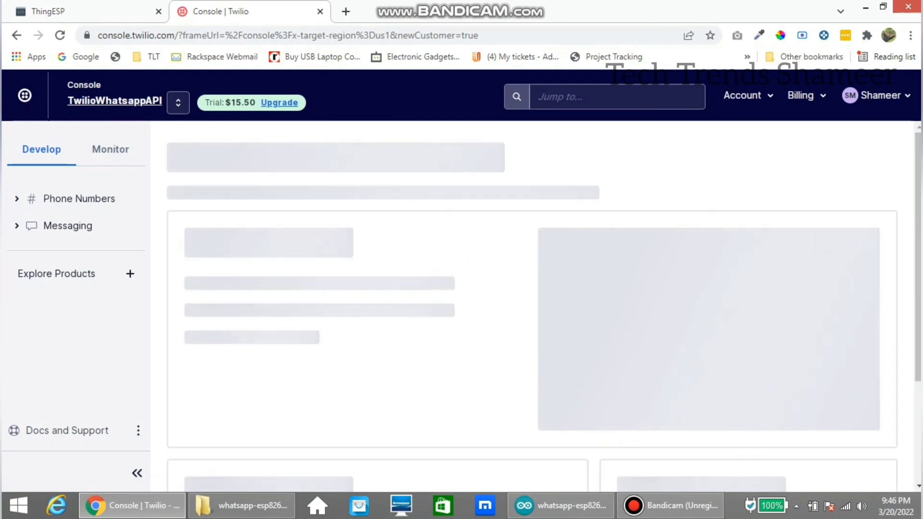
Open Messaging's WhatsApp sandbox, accept the terms and activate it to reveal the nose-setting join code.
click(68, 225)
scroll(75, 291, down, 1)
click(68, 333)
scroll(94, 304, down, 3)
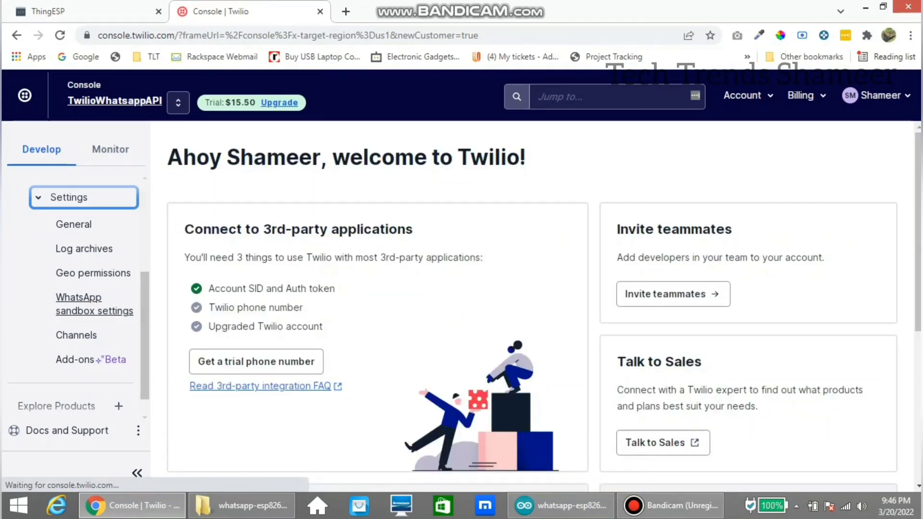
click(94, 304)
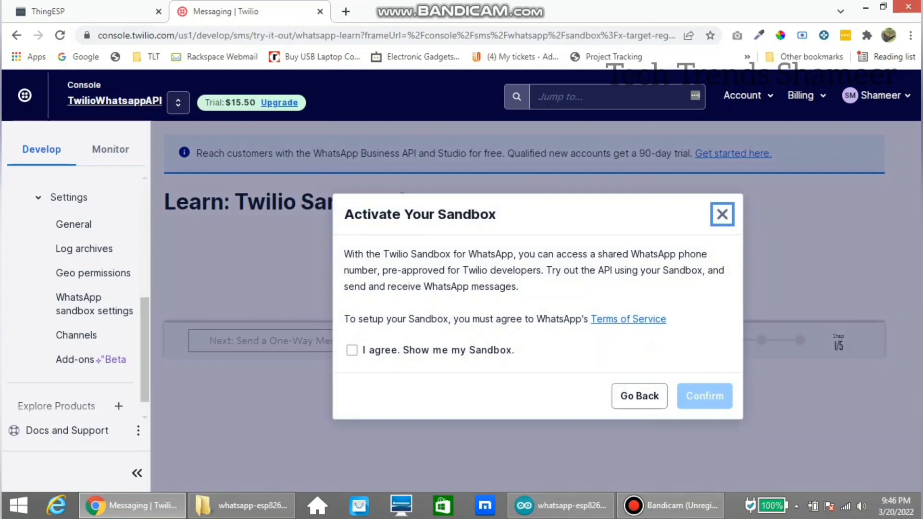
click(352, 351)
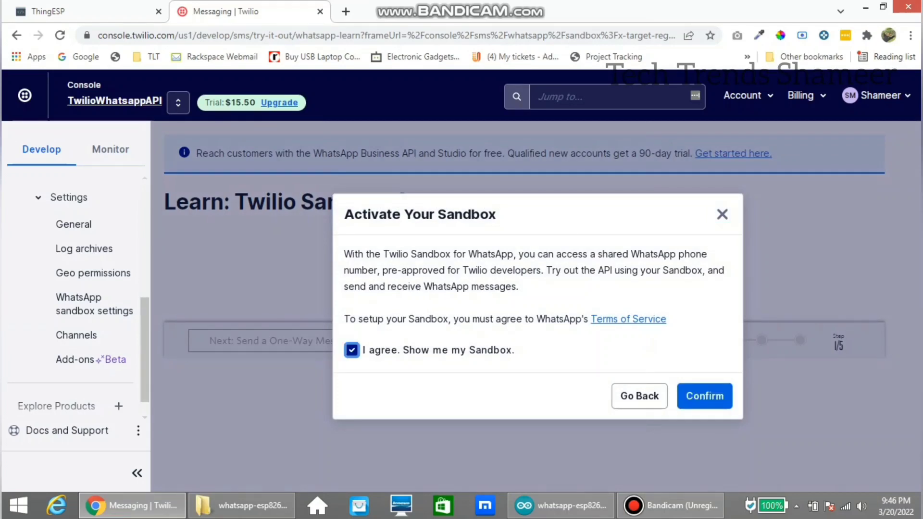
click(704, 396)
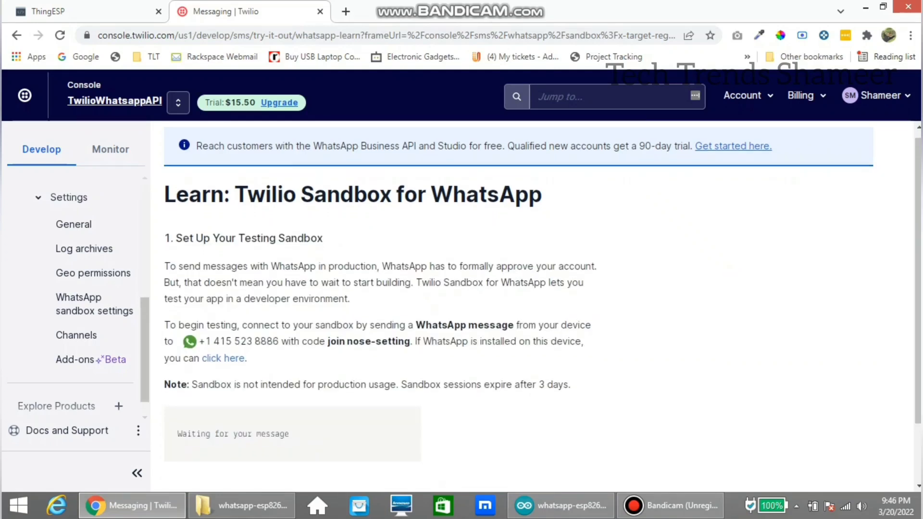
scroll(542, 305, down, 2)
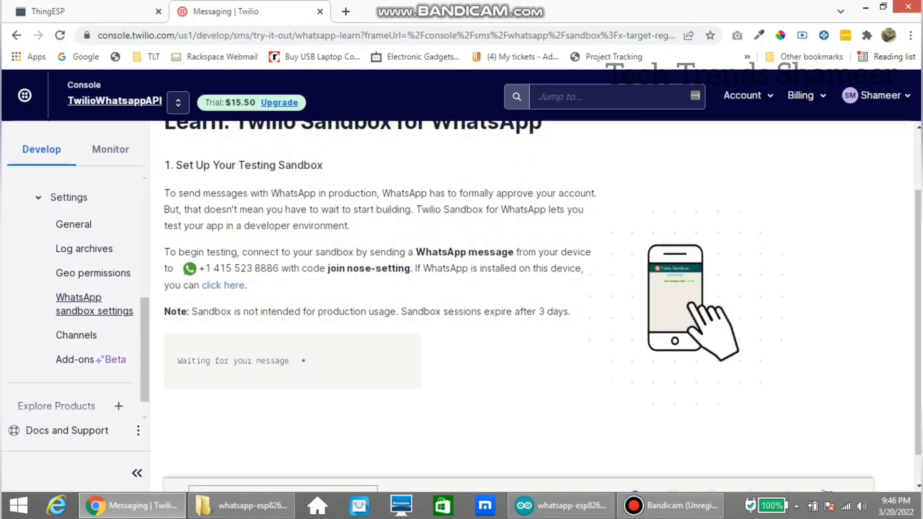
Replace the sandbox's 'When a message comes in' URL with the copied ThingESP endpoint URL.
click(79, 304)
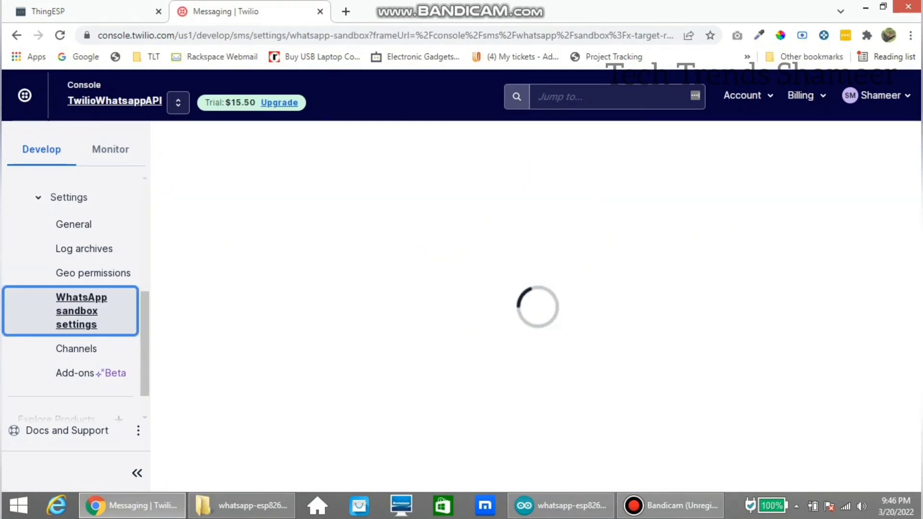
scroll(381, 307, down, 4)
scroll(381, 307, up, 4)
click(382, 307)
key(ctrl+a)
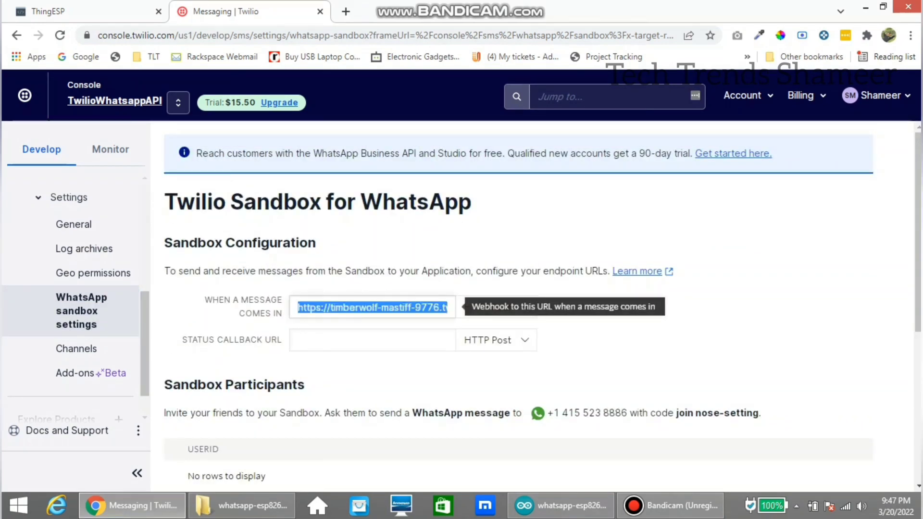
key(ctrl+shift+Tab)
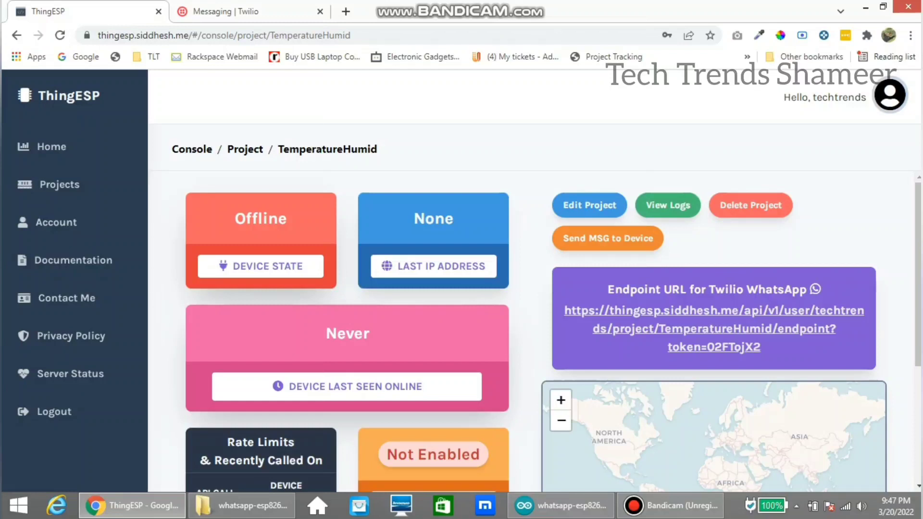
drag(761, 348, 565, 311)
key(ctrl+c)
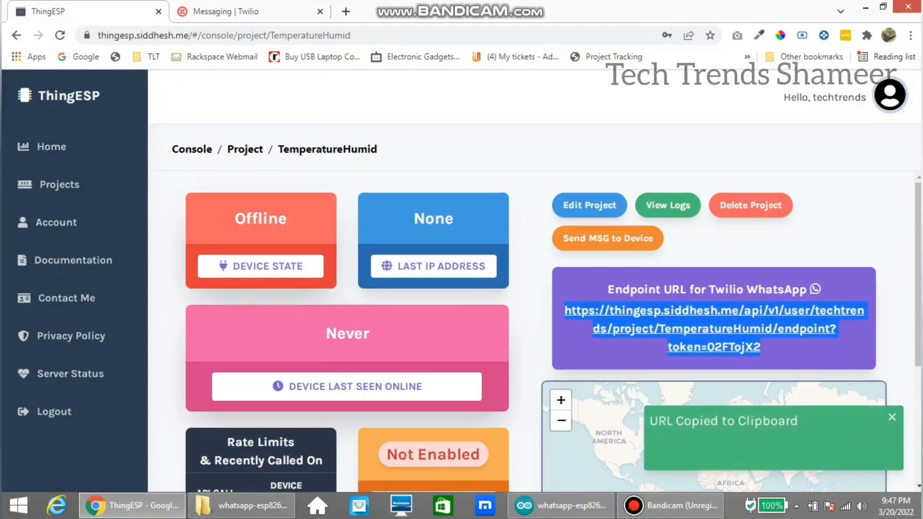
key(ctrl+Tab)
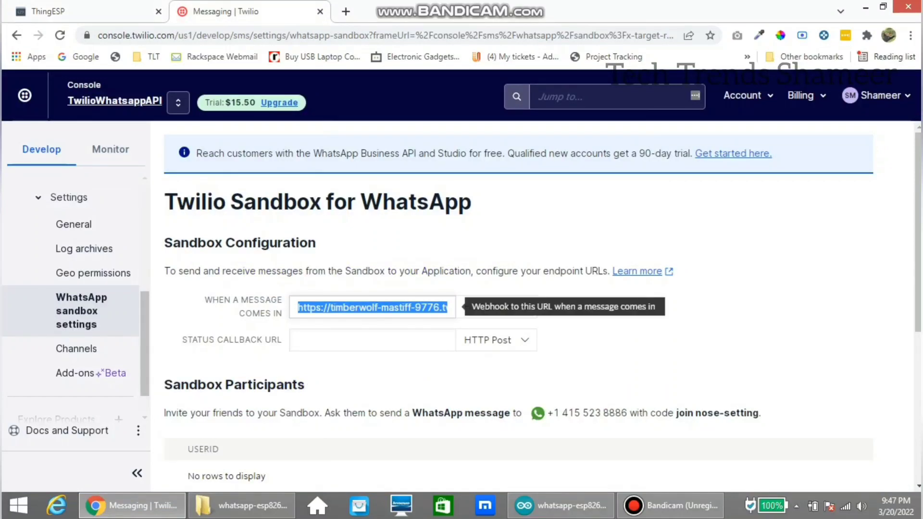
key(ctrl+v)
key(Tab)
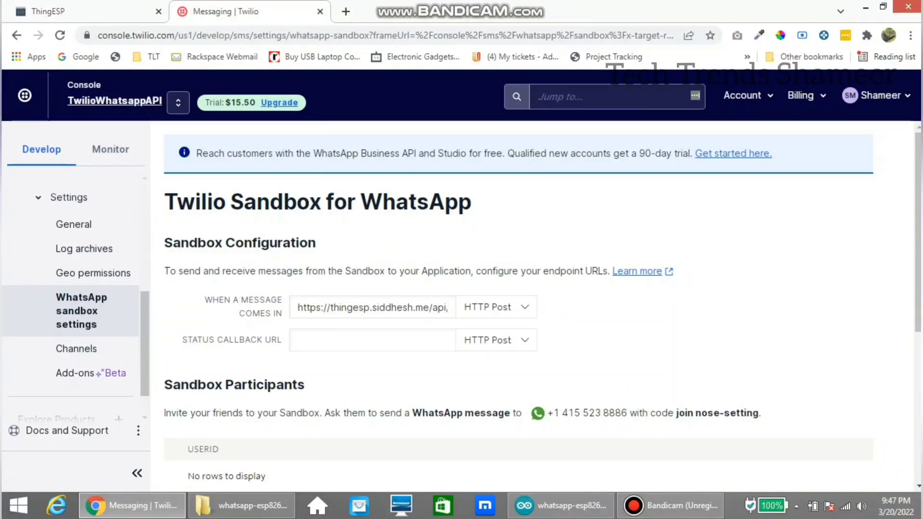
Save the WhatsApp sandbox configuration.
scroll(543, 308, down, 4)
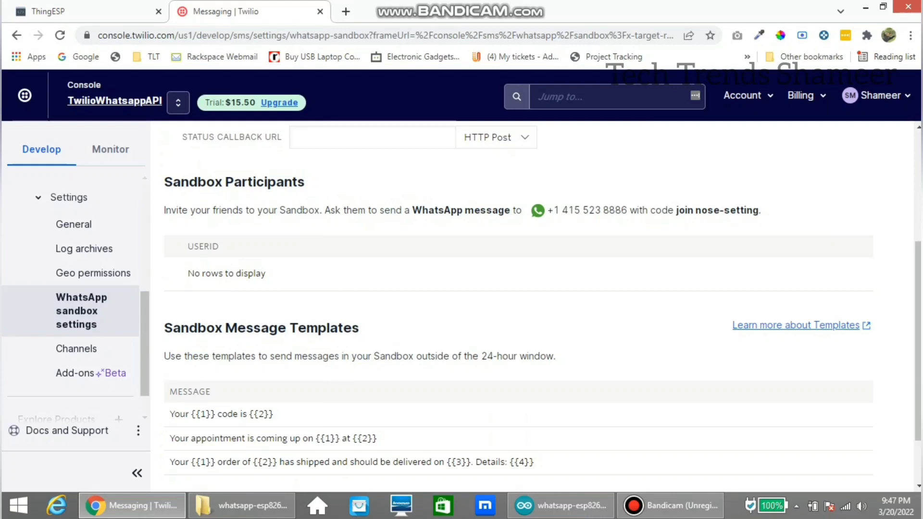
scroll(529, 298, down, 2)
click(209, 461)
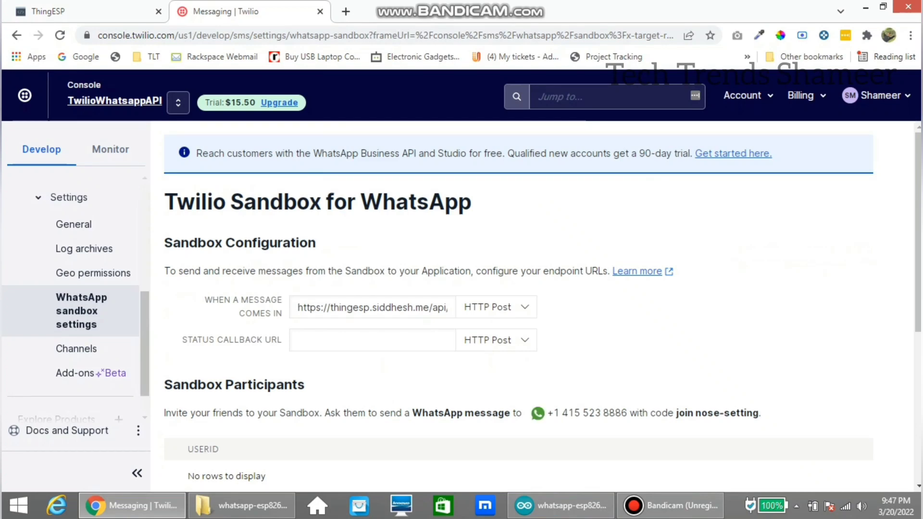
click(561, 505)
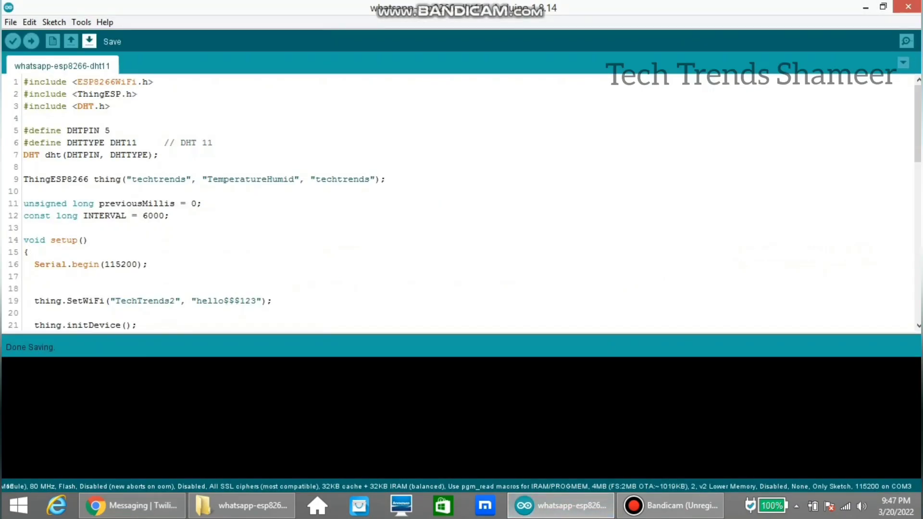
Confirm the board is NodeMCU 1.0 on port COM3 and upload the sketch.
click(81, 22)
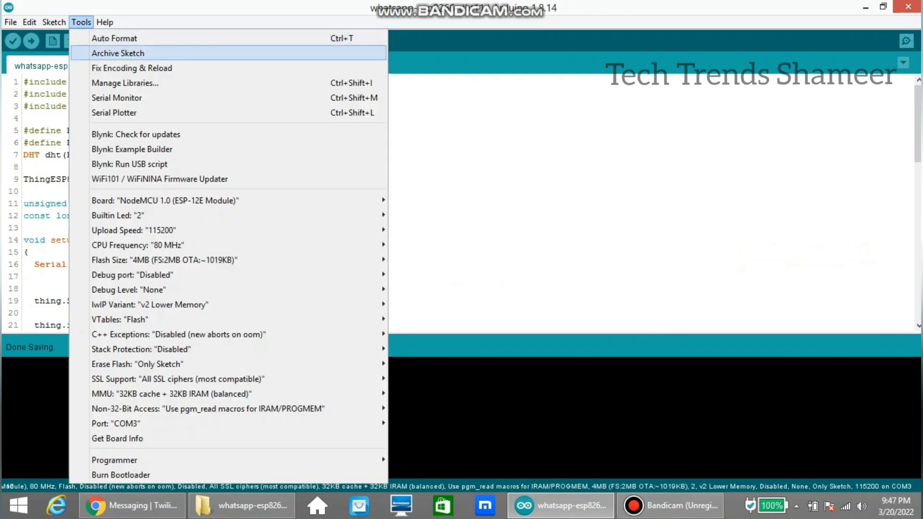
mouse_move(164, 201)
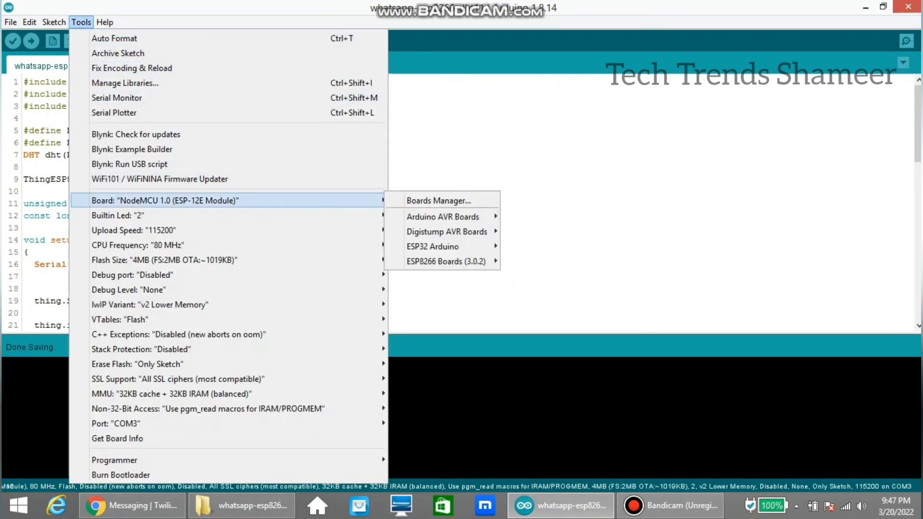
mouse_move(163, 424)
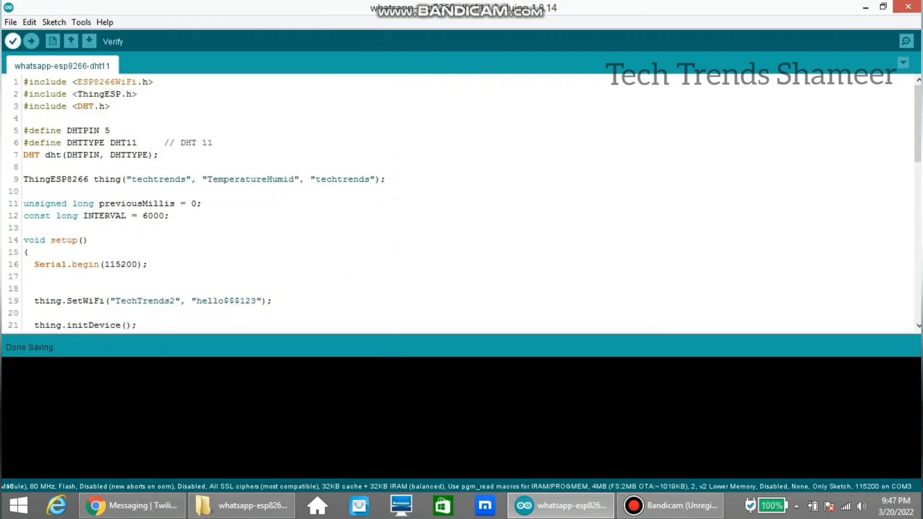
click(31, 42)
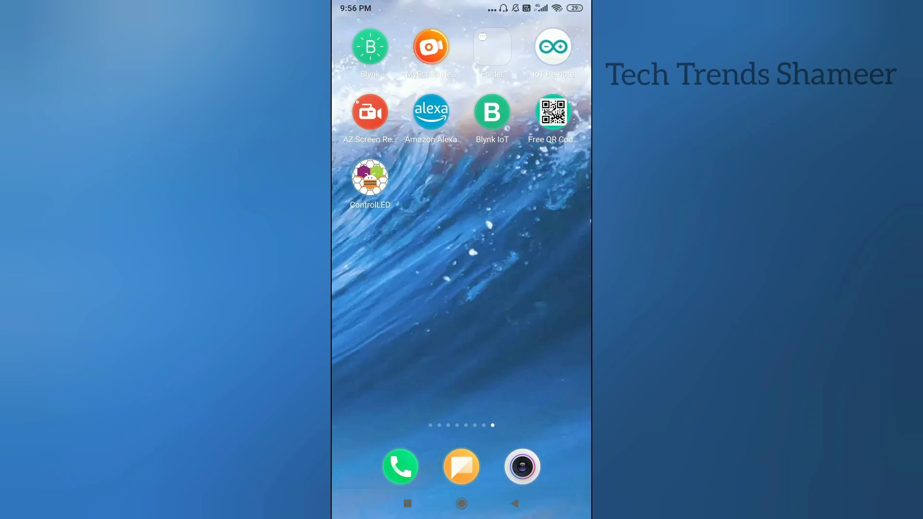
Open the WhatsApp chat with the Whatsapp Bot contact on the phone.
click(461, 504)
click(408, 504)
click(524, 281)
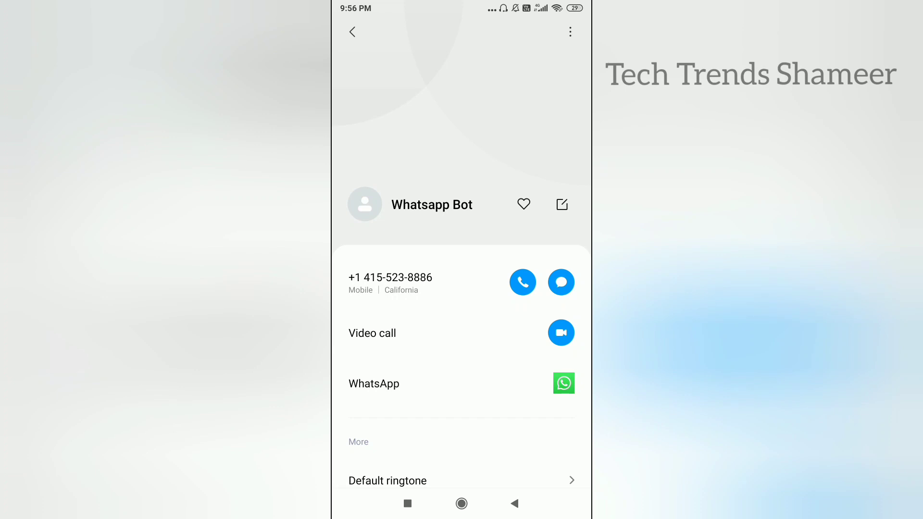
click(564, 383)
click(423, 371)
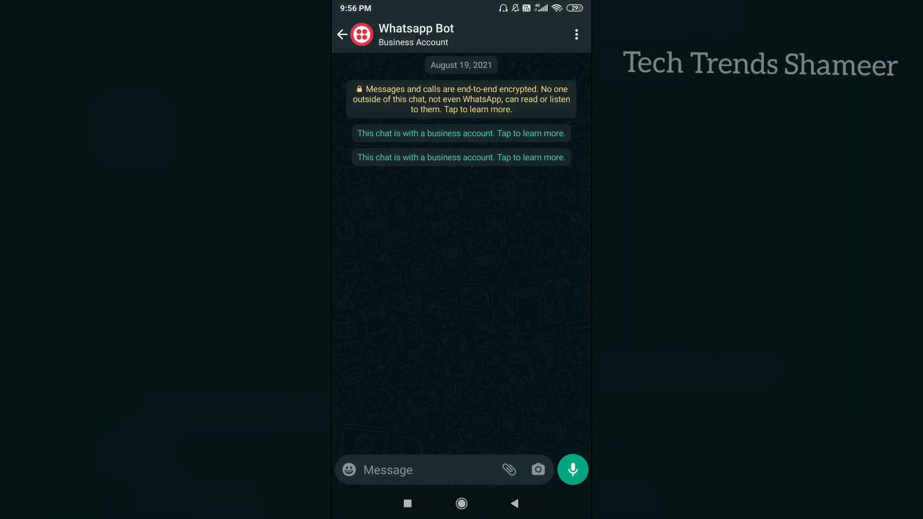
Send 'join nose-setting' to the bot, then start typing 'Temperature'.
click(423, 470)
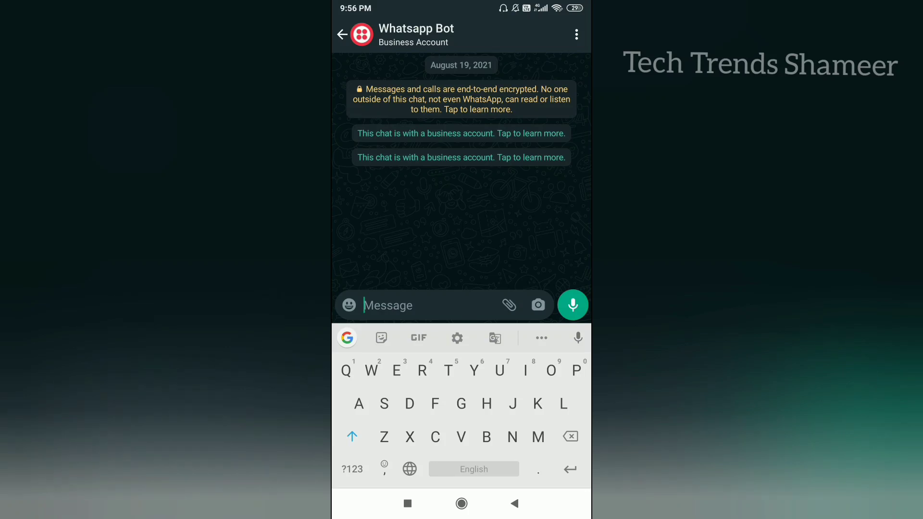
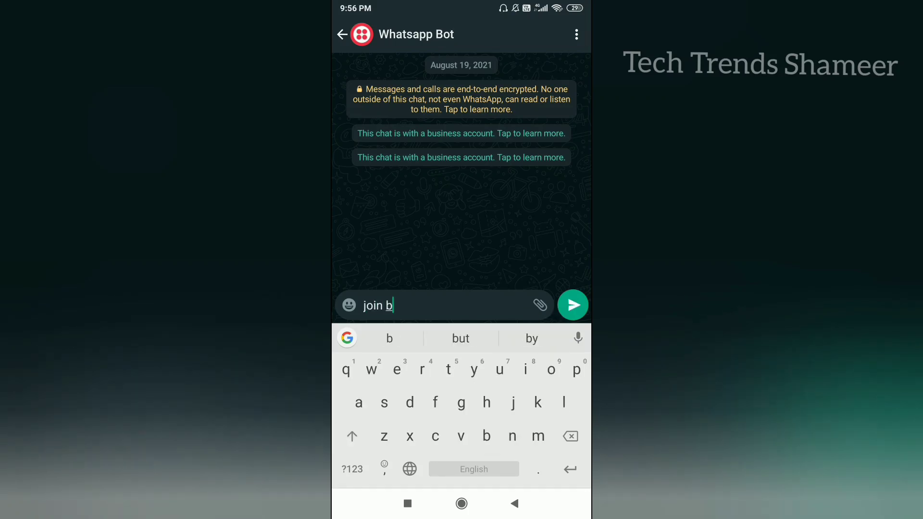
key(BackSpace)
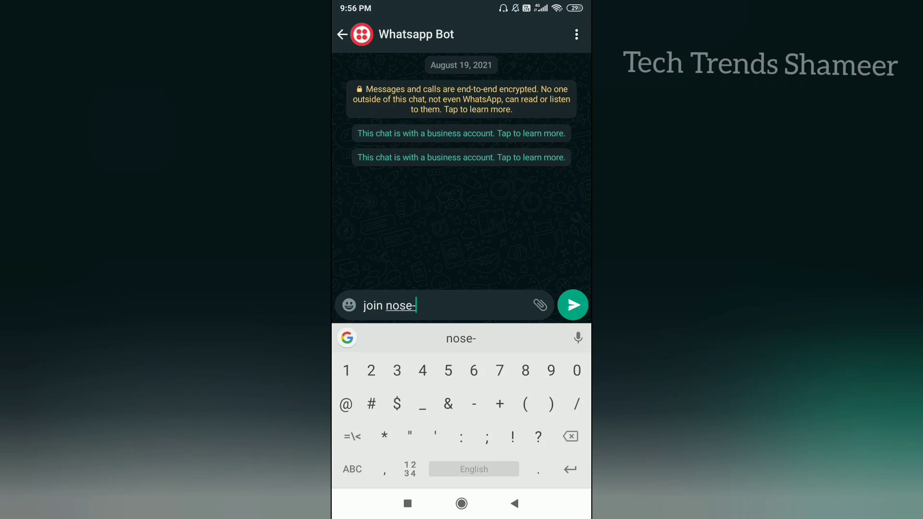
click(572, 305)
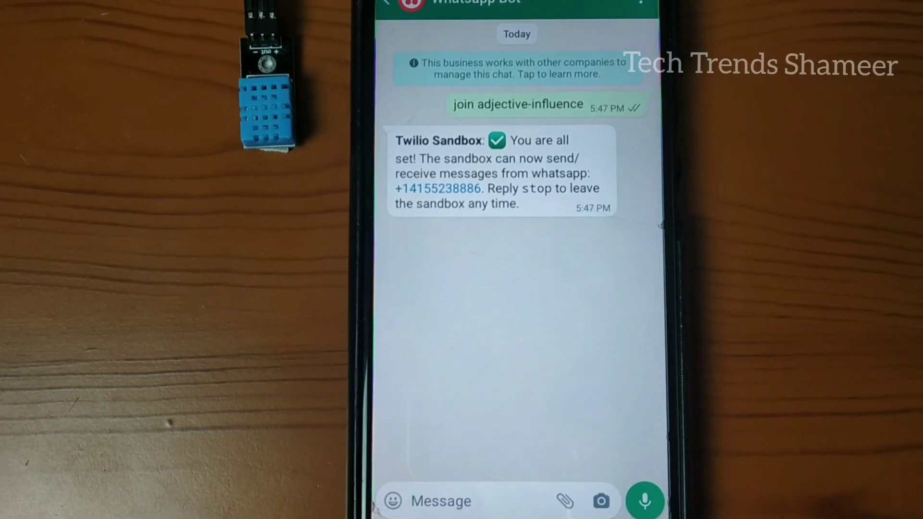
text(Te)
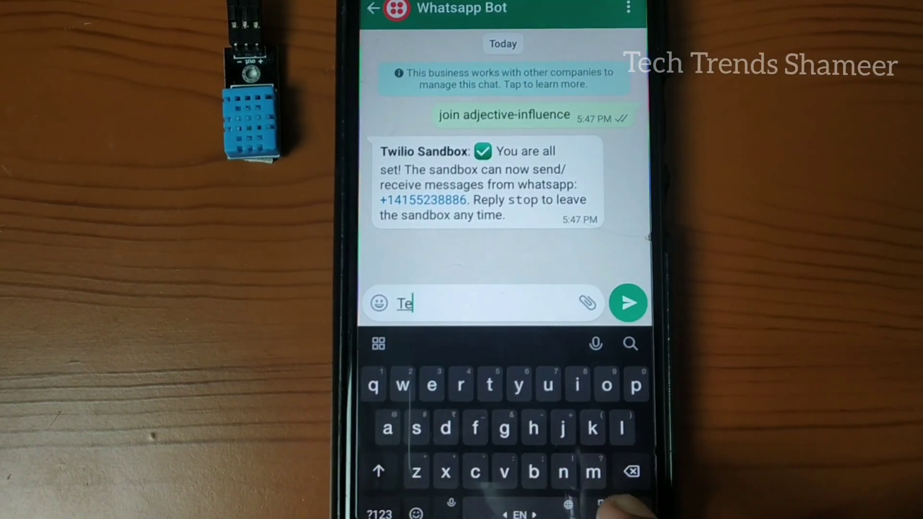
text(mper)
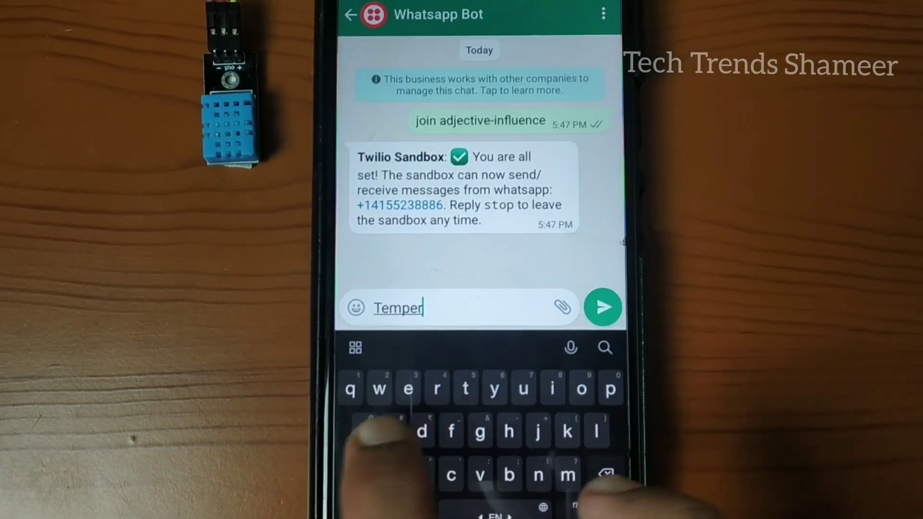
text(ature)
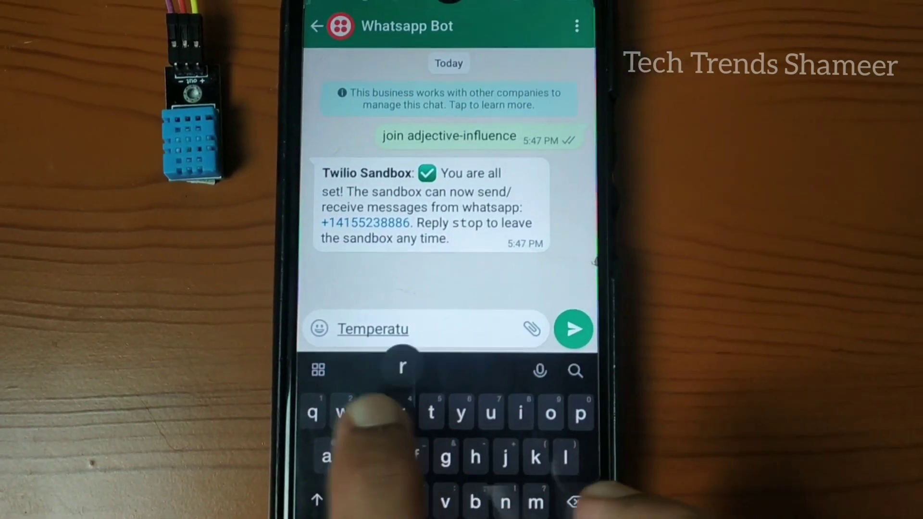